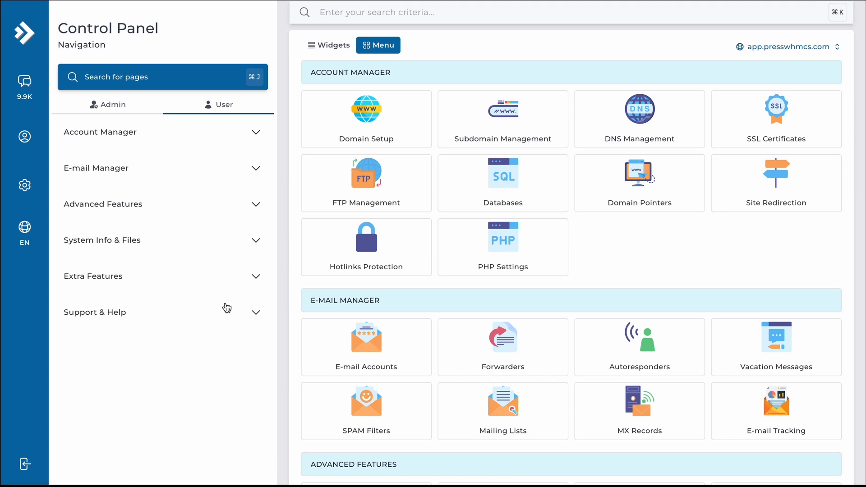
- Open DirectAdmin's File Manager and go to the modules folder under domains/app.presswhmcs.com/public_html
click(205, 247)
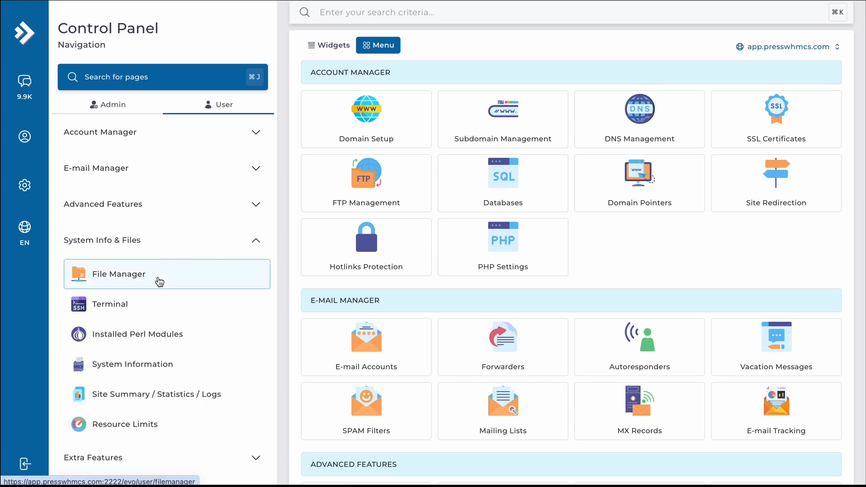
click(160, 282)
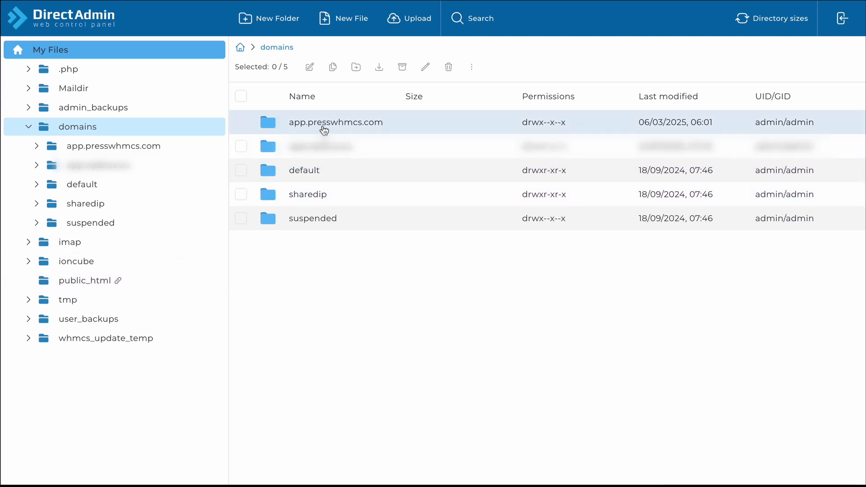
click(324, 130)
double_click(323, 130)
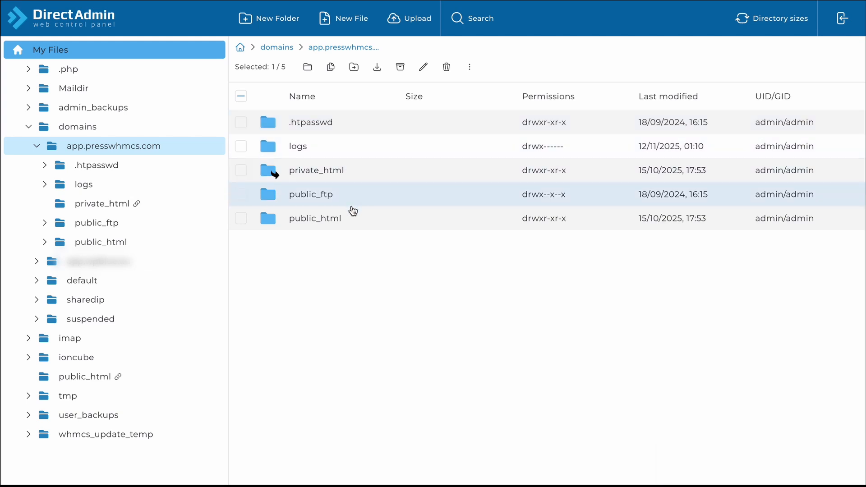
double_click(346, 221)
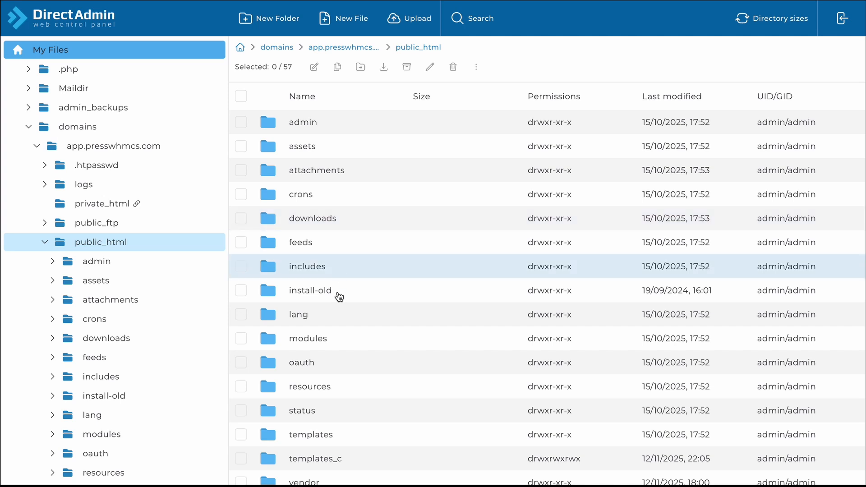
click(334, 340)
double_click(333, 340)
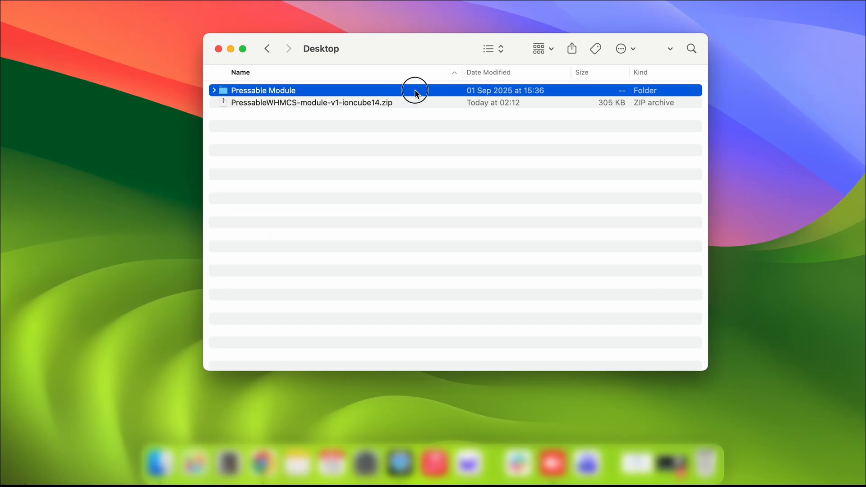
- Switch to Finder and inspect the contents of the addons and servers folders inside Pressable Module
double_click(412, 91)
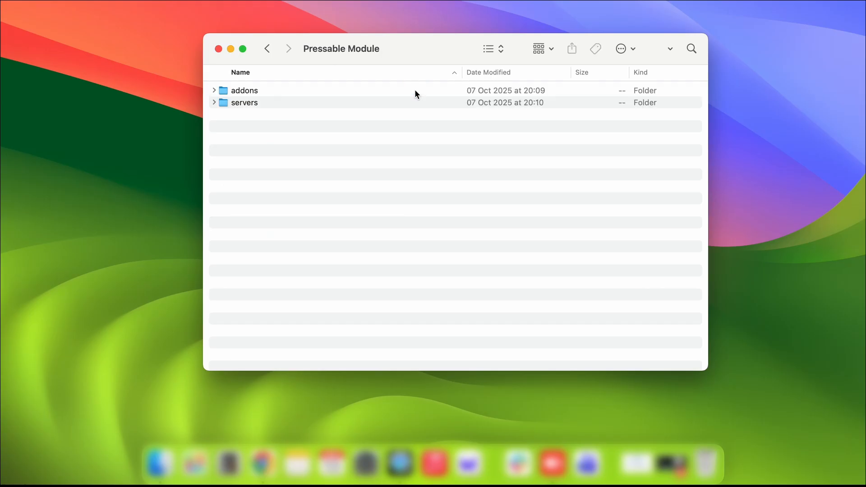
double_click(259, 93)
click(263, 51)
double_click(253, 102)
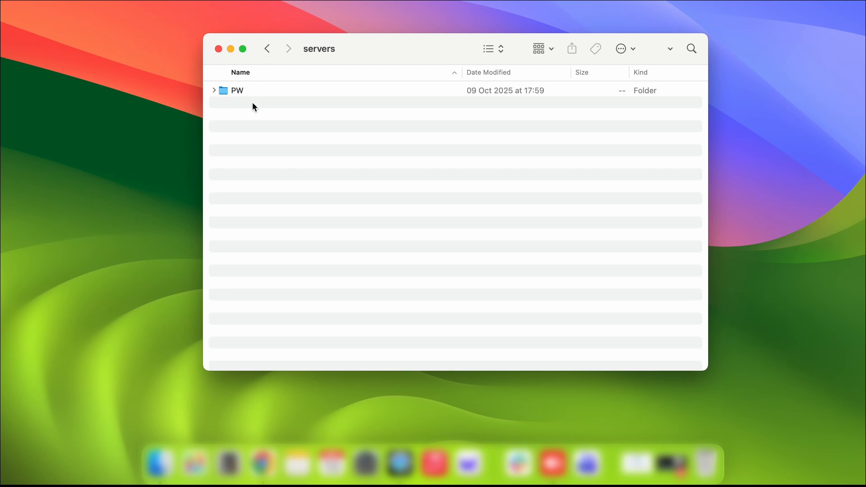
click(267, 51)
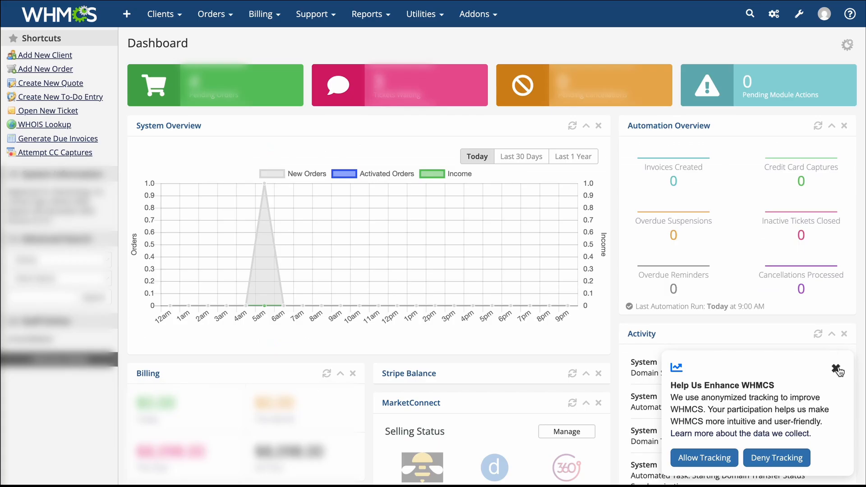
- Switch to WHMCS, dismiss the tracking notice and find the Addon Modules page by searching the system settings for "add"
click(837, 368)
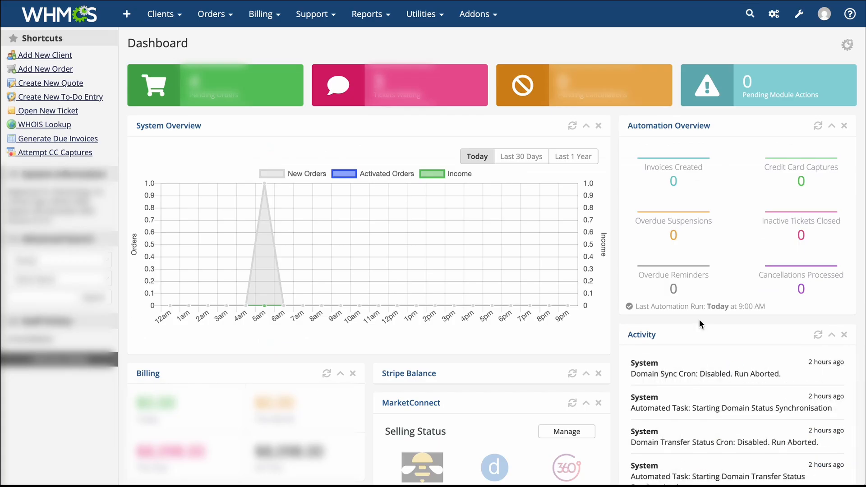
click(799, 20)
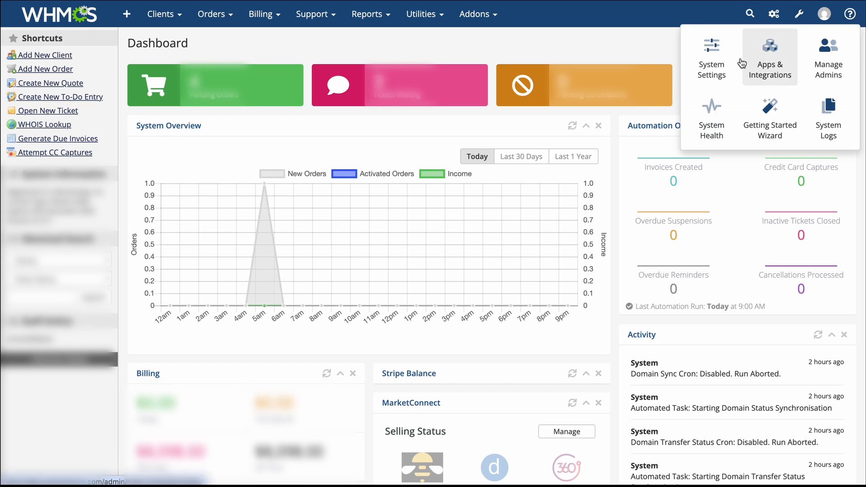
click(709, 71)
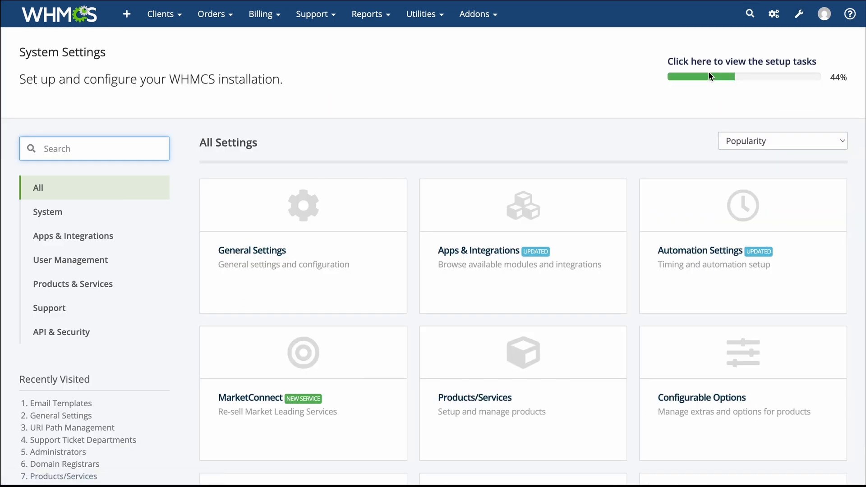
text(add)
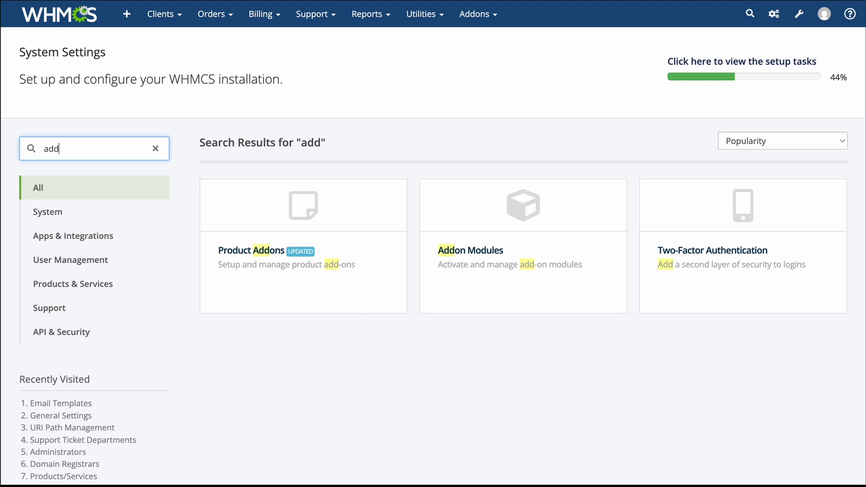
click(556, 264)
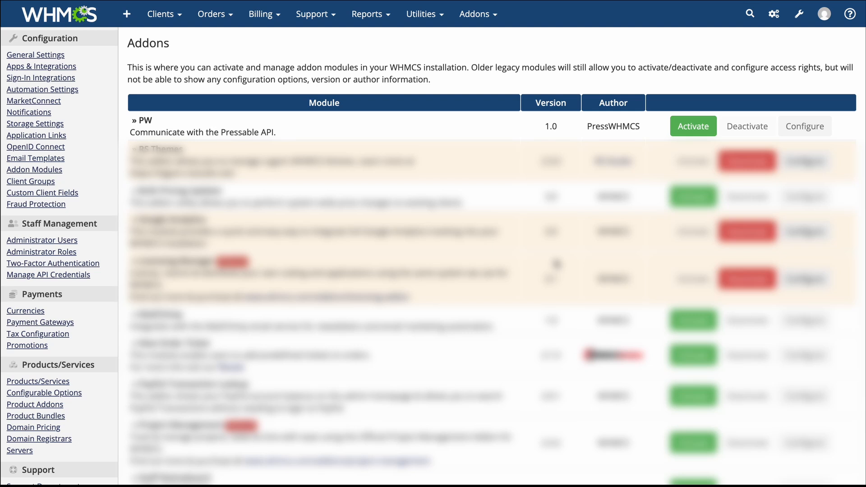
- Activate the PW addon module and open its configuration
click(693, 129)
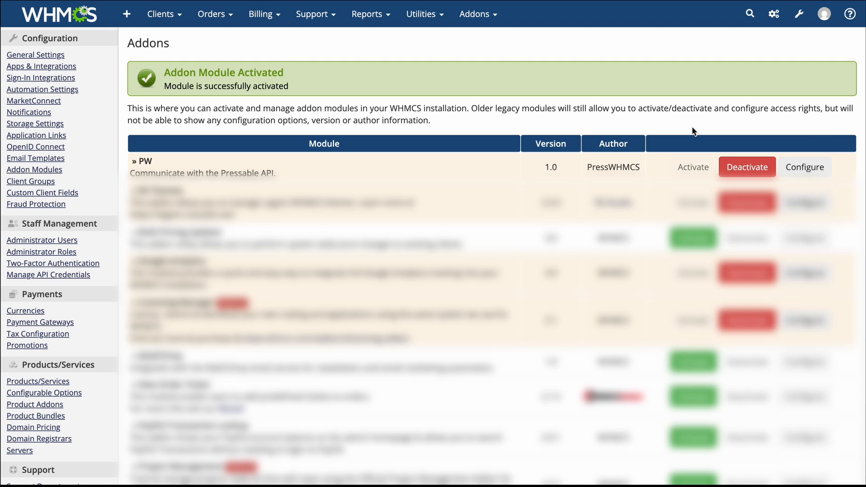
click(800, 167)
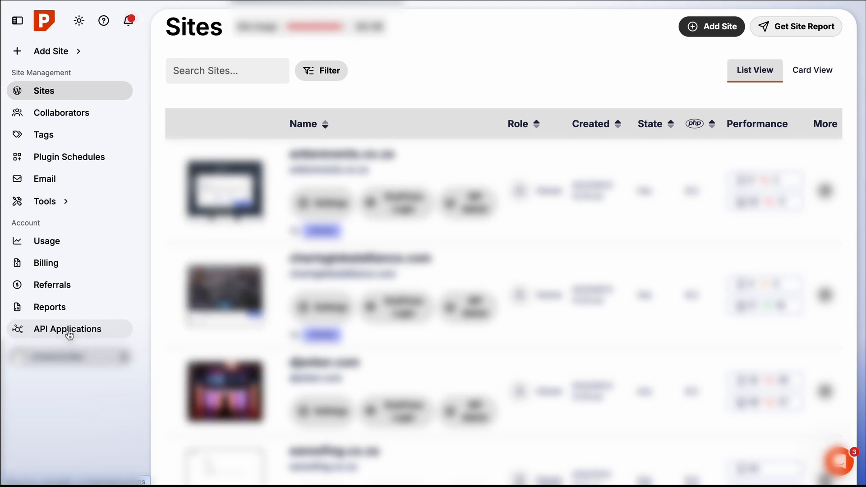
- Switch to Pressable and create an API application named MY WHMCS WEBSITE with the Owner edit scope
click(68, 330)
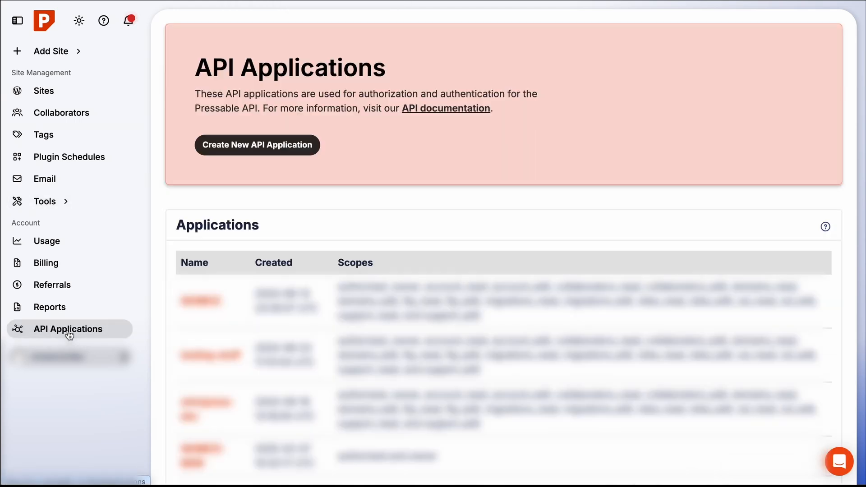
click(261, 147)
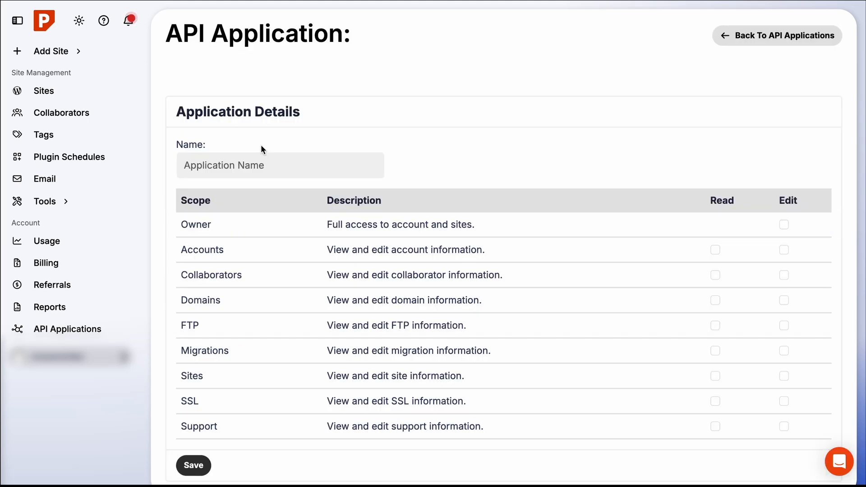
click(248, 164)
text(MY )
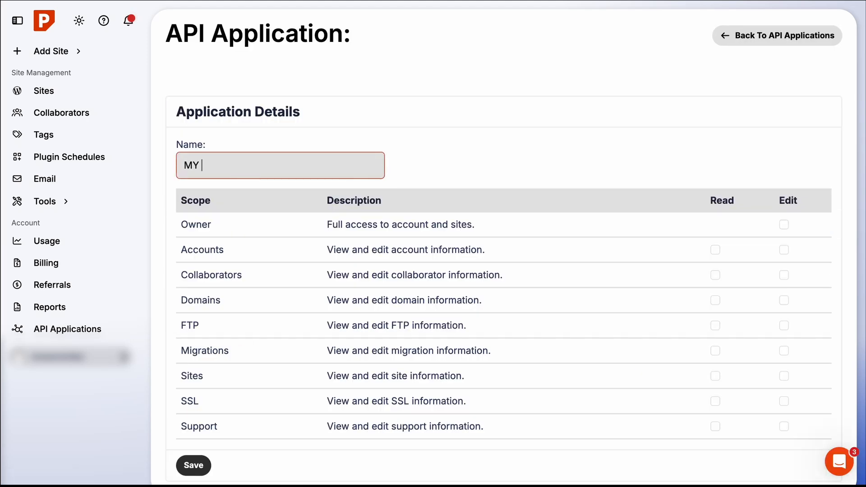
text(WHMCS WEBSITE)
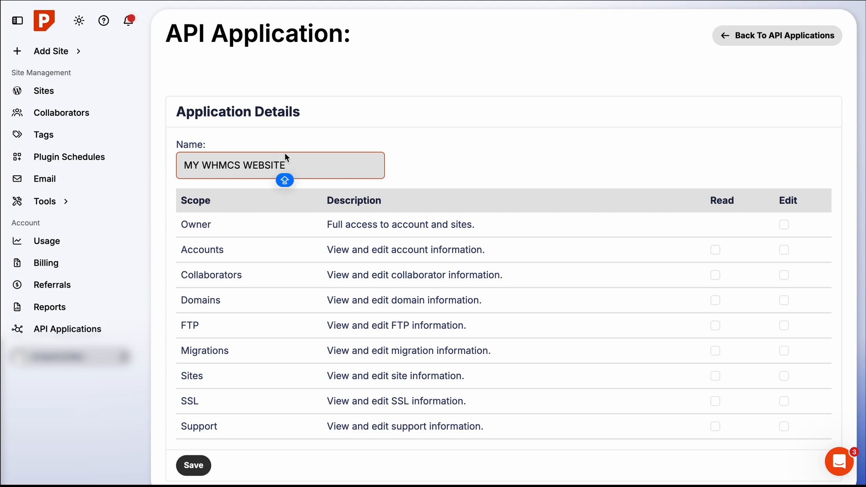
click(783, 224)
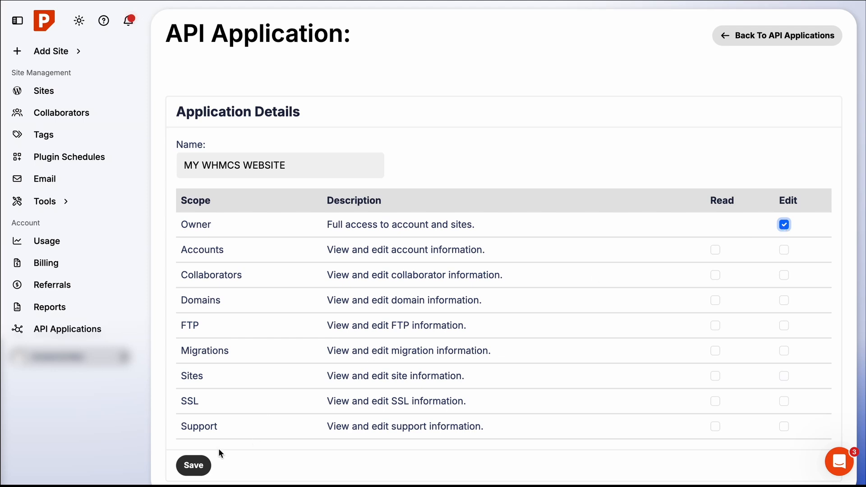
click(195, 466)
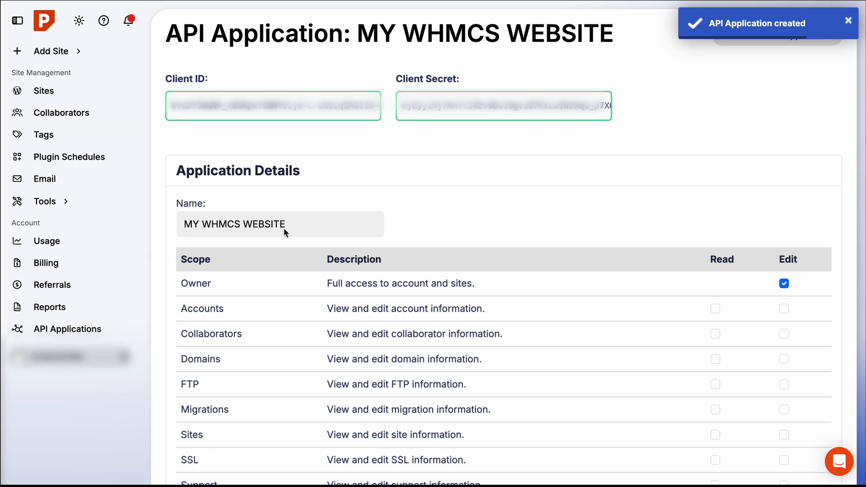
- Copy the new API application's client ID and client secret into the matching fields of the PW module configuration in WHMCS
click(311, 111)
key(ctrl+v)
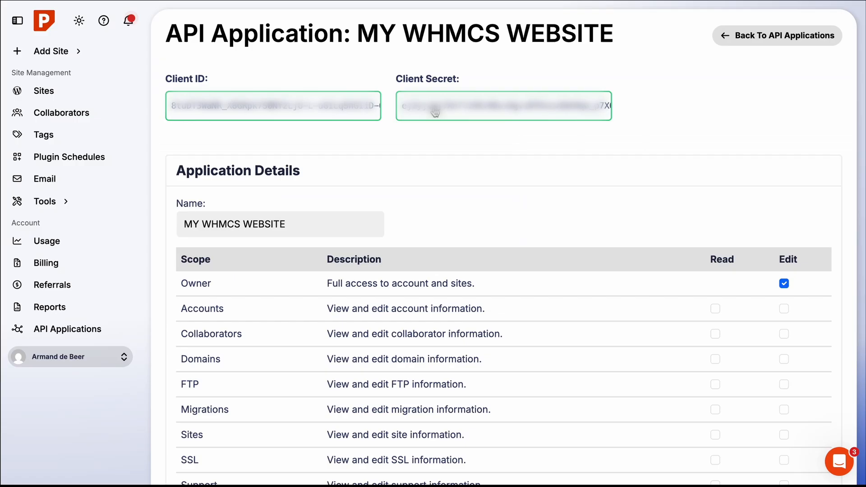
click(435, 112)
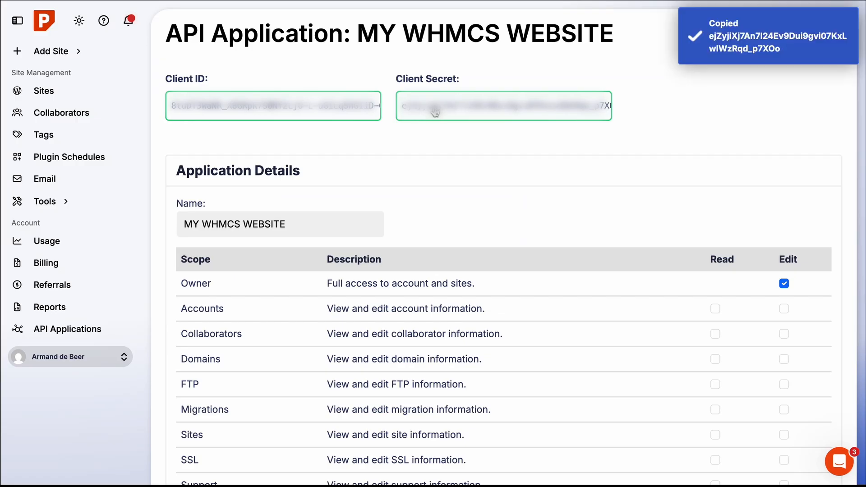
key(ctrl+v)
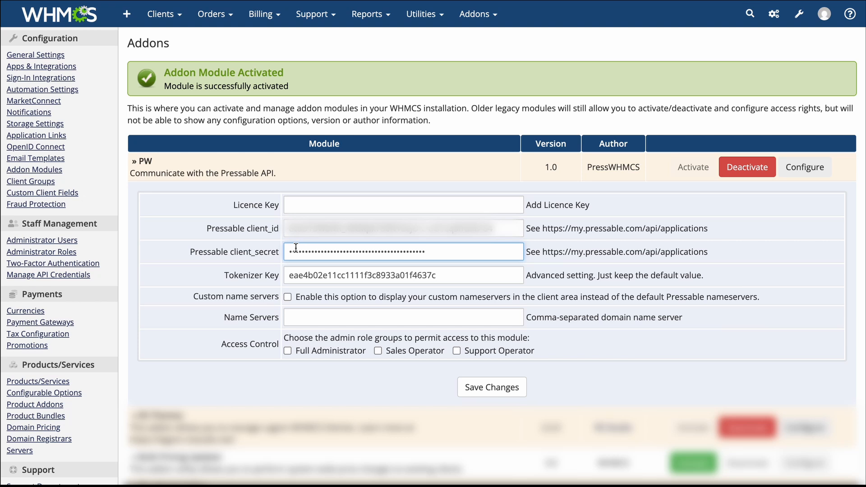
- Enable custom name servers for the PW module and enter custom1.net,custom2.com,custom3.com as the name servers
click(287, 297)
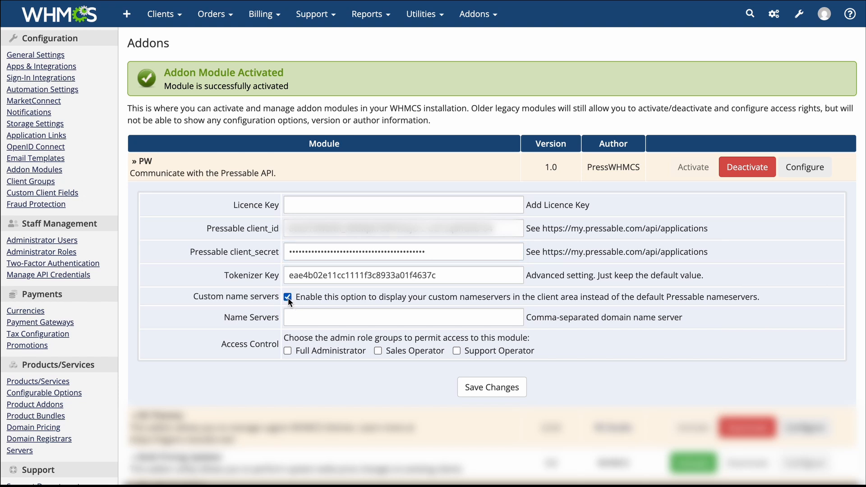
key(Tab)
text(custom1.net)
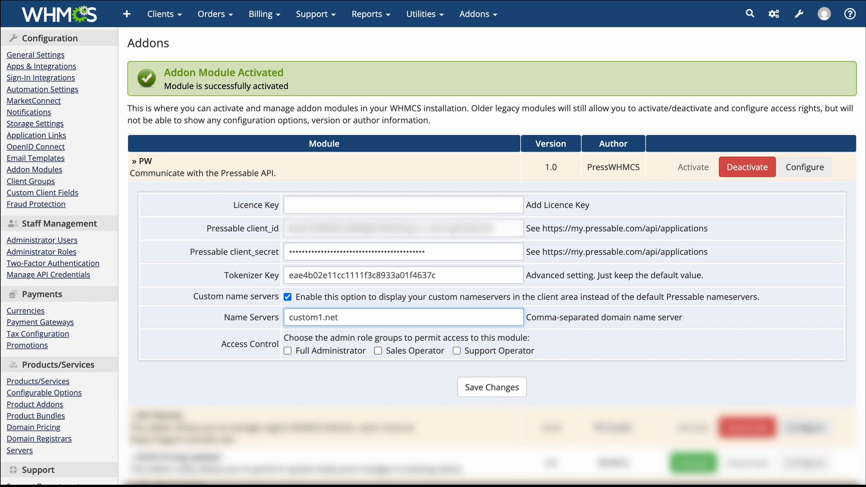
text(,custom2.com,custom3.com)
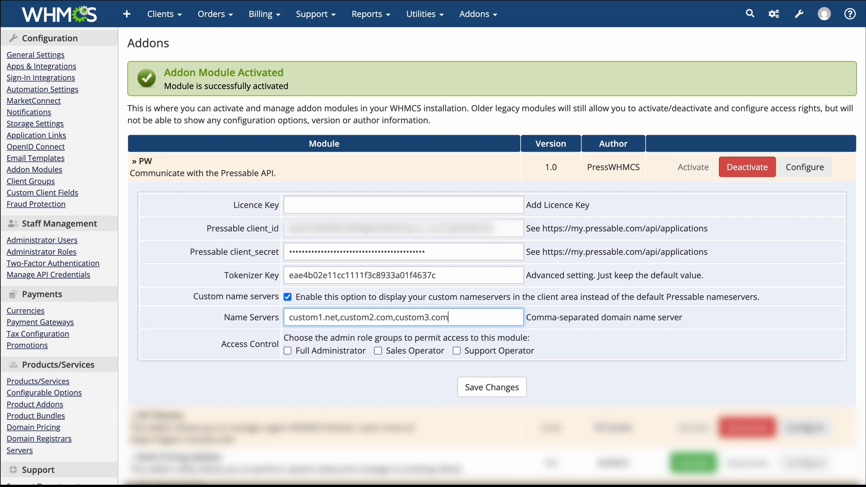
- Grant Full Administrator access to the PW module, and disable custom name servers with the Name Servers field cleared
click(287, 352)
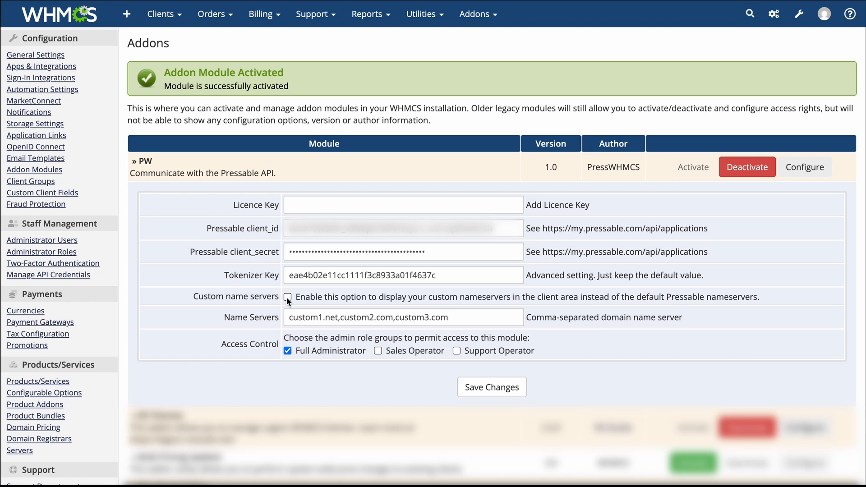
triple_click(307, 315)
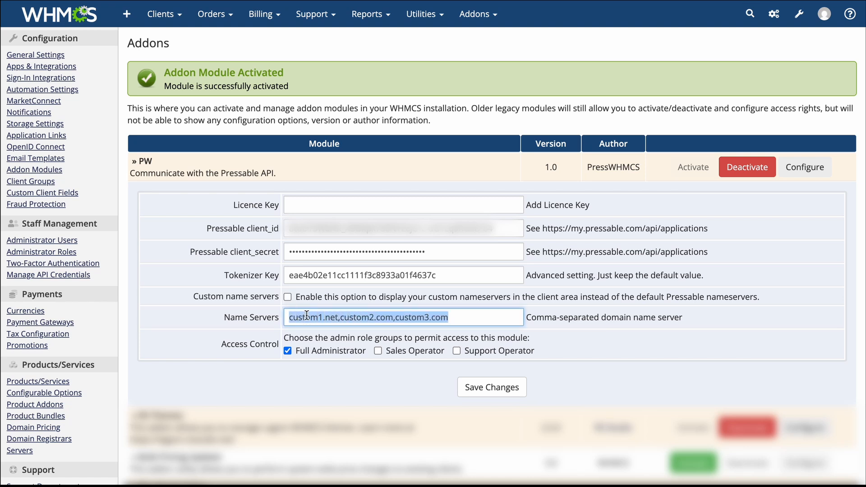
key(BackSpace)
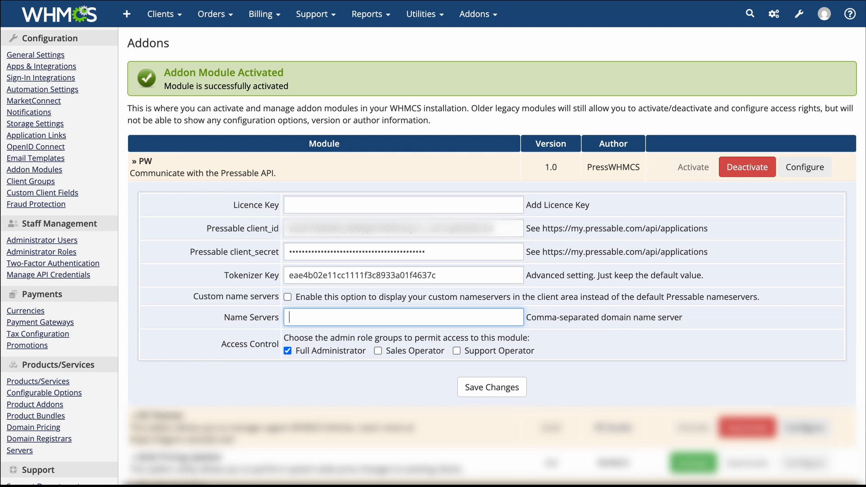
- Enter the PressWHMCS licence key for the PW module and save the configuration
click(300, 204)
text(Your)
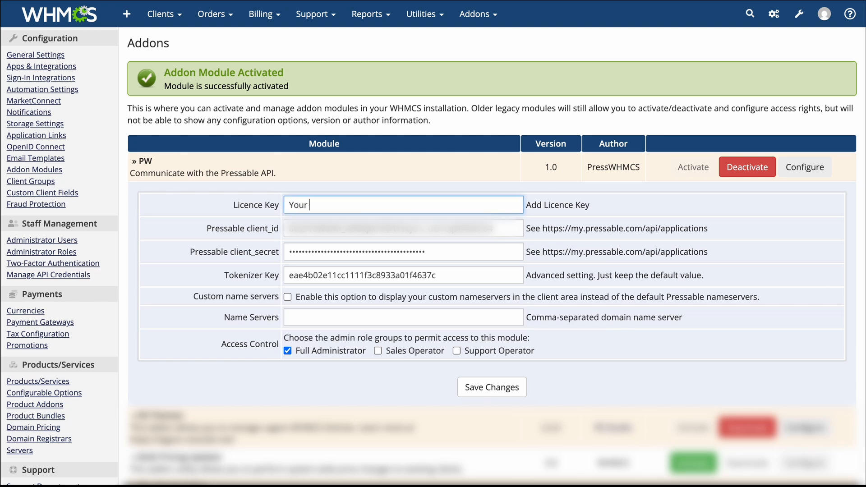
text( PressWHMCS License)
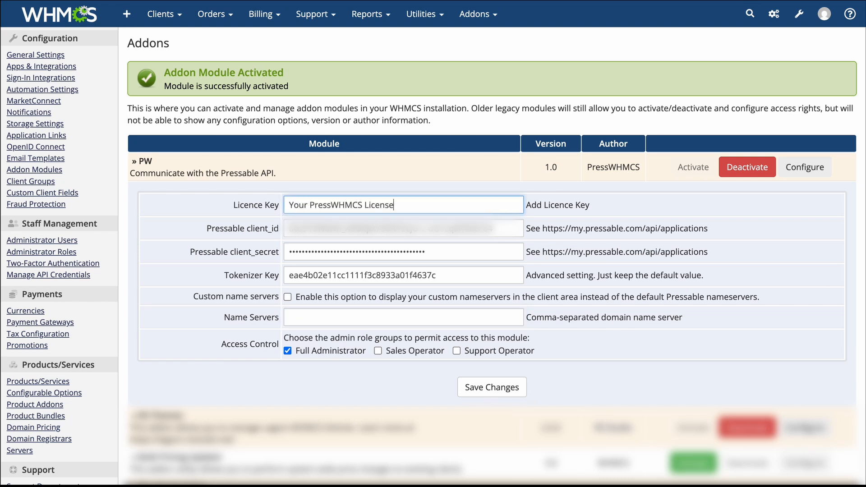
text( Key)
click(495, 390)
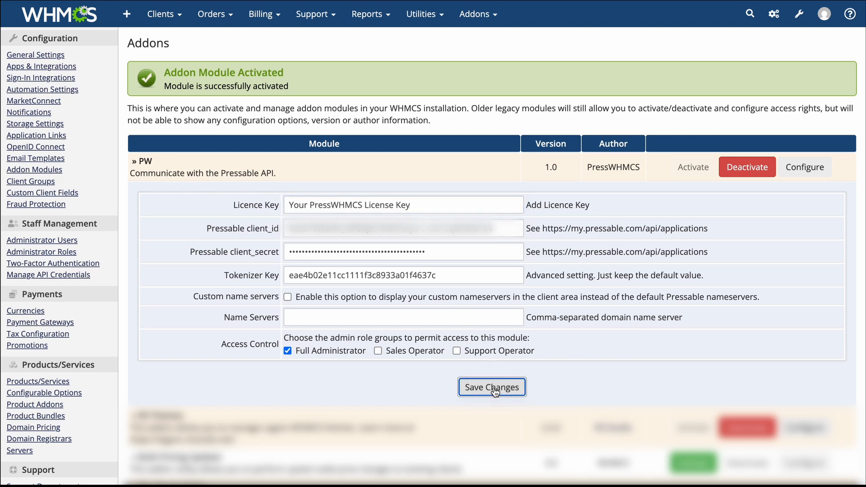